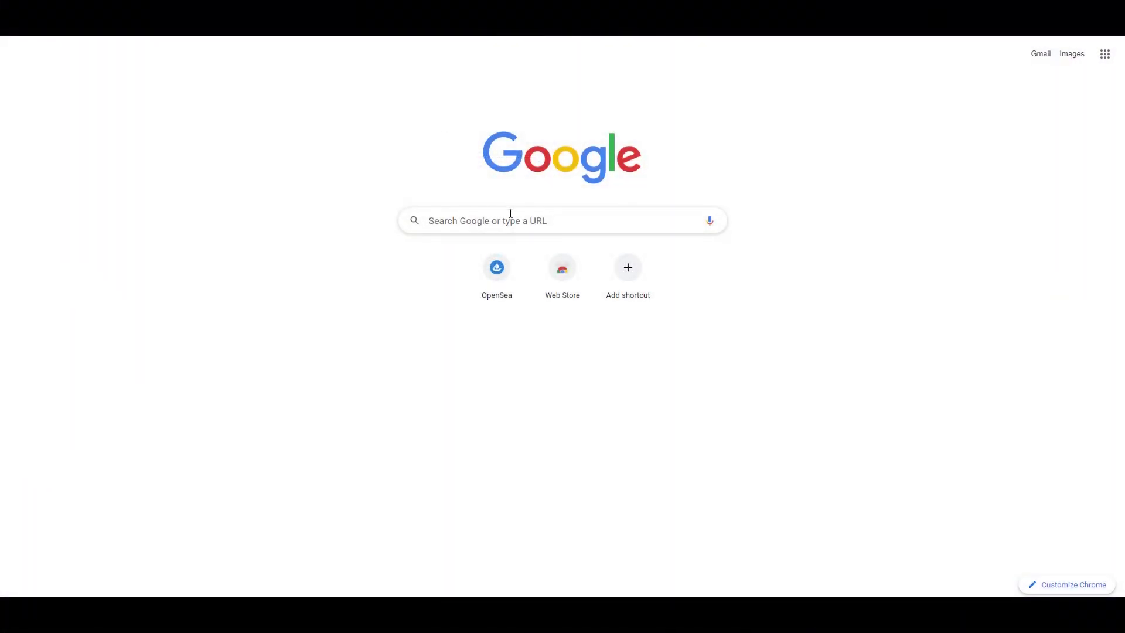
# Step: Search Google for 'phantom wallet chrome extension' and open Phantom's Chrome Web Store listing
pyautogui.click(513, 215)
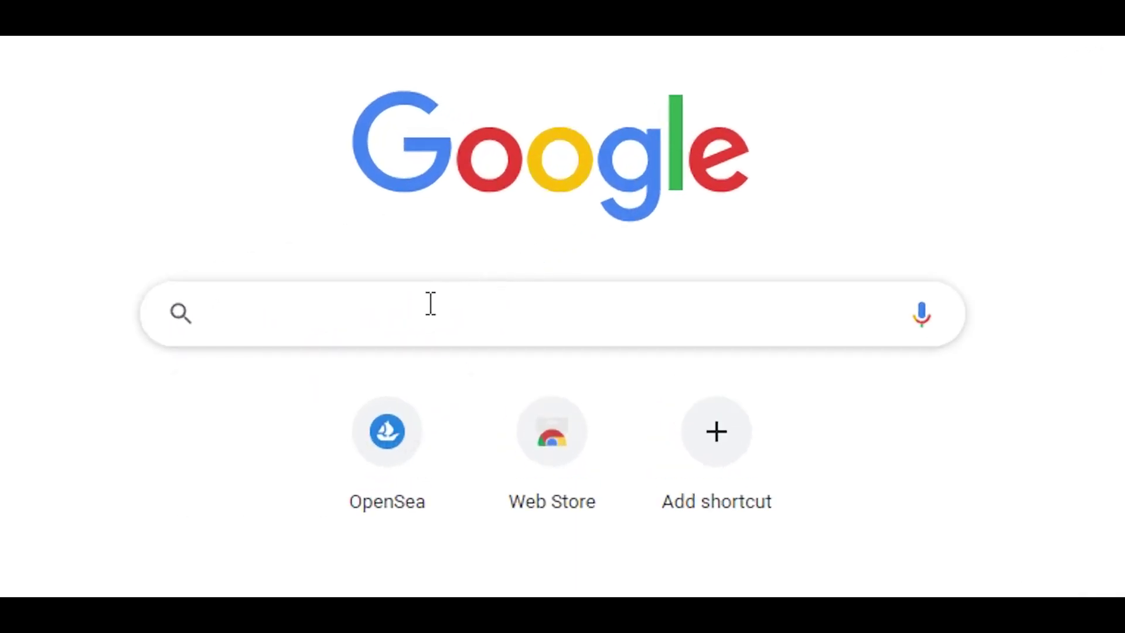
pyautogui.write('phantom wallet chrome e')
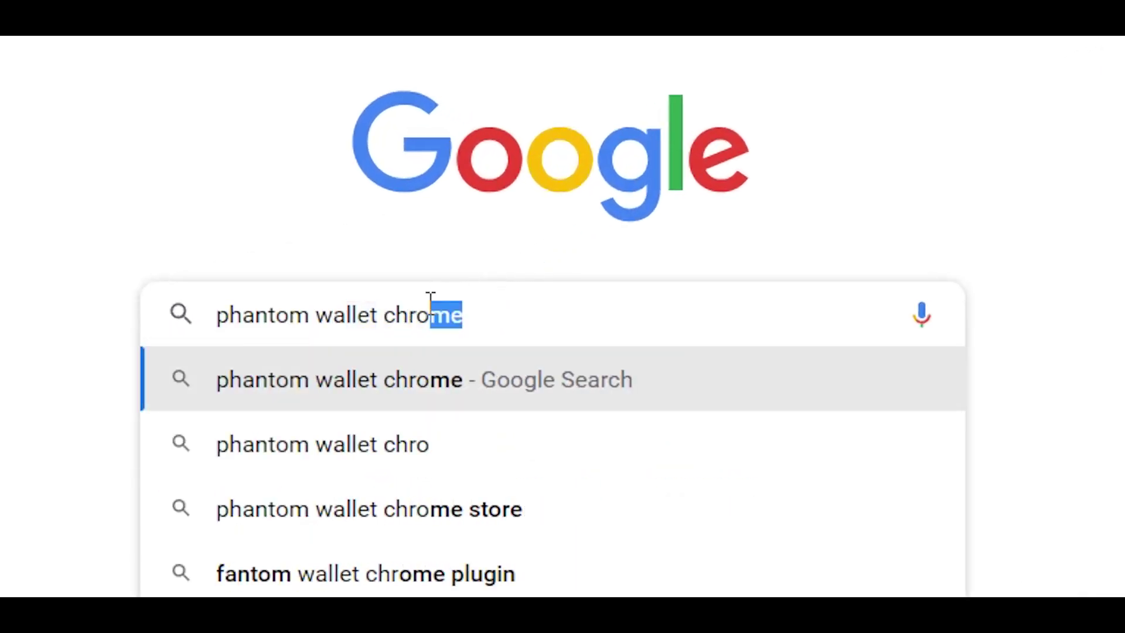
pyautogui.write('xtension')
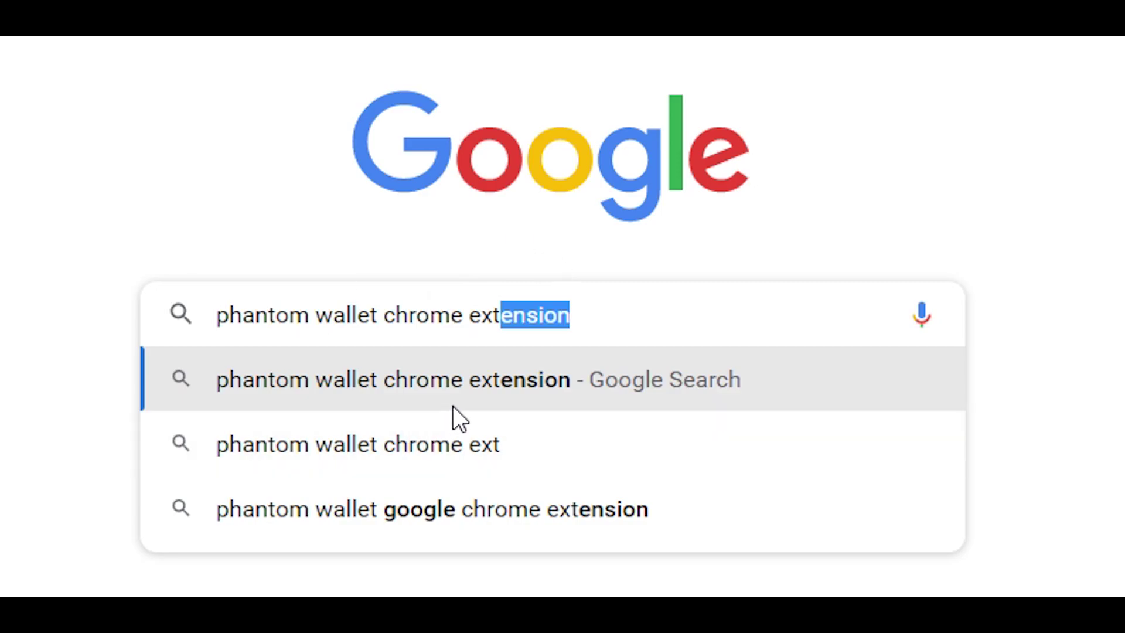
pyautogui.click(452, 394)
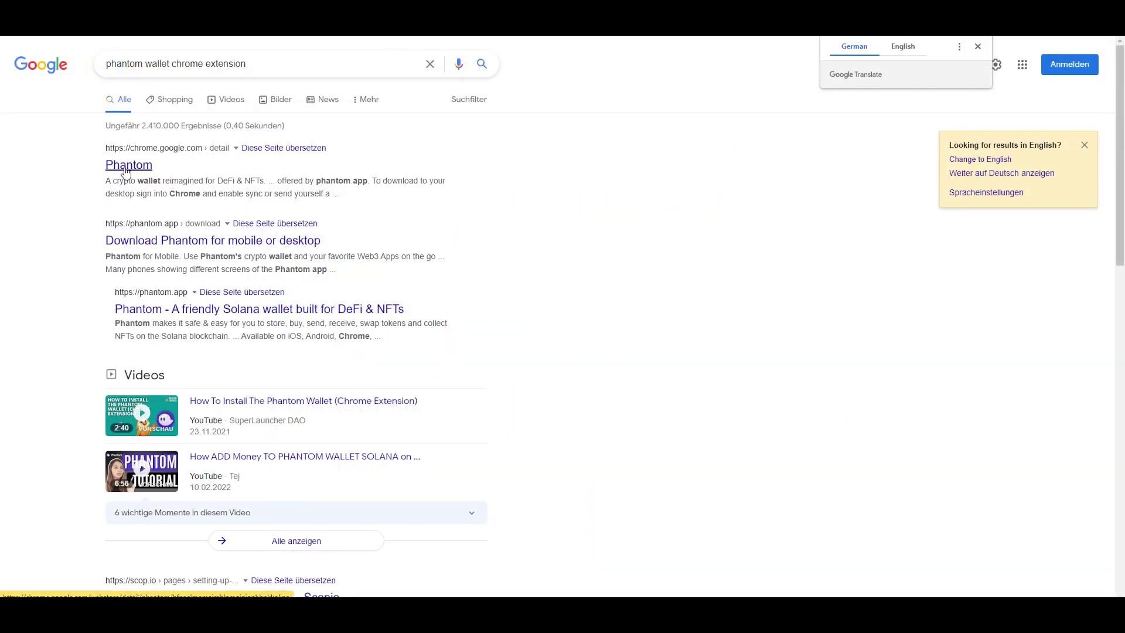
pyautogui.click(126, 167)
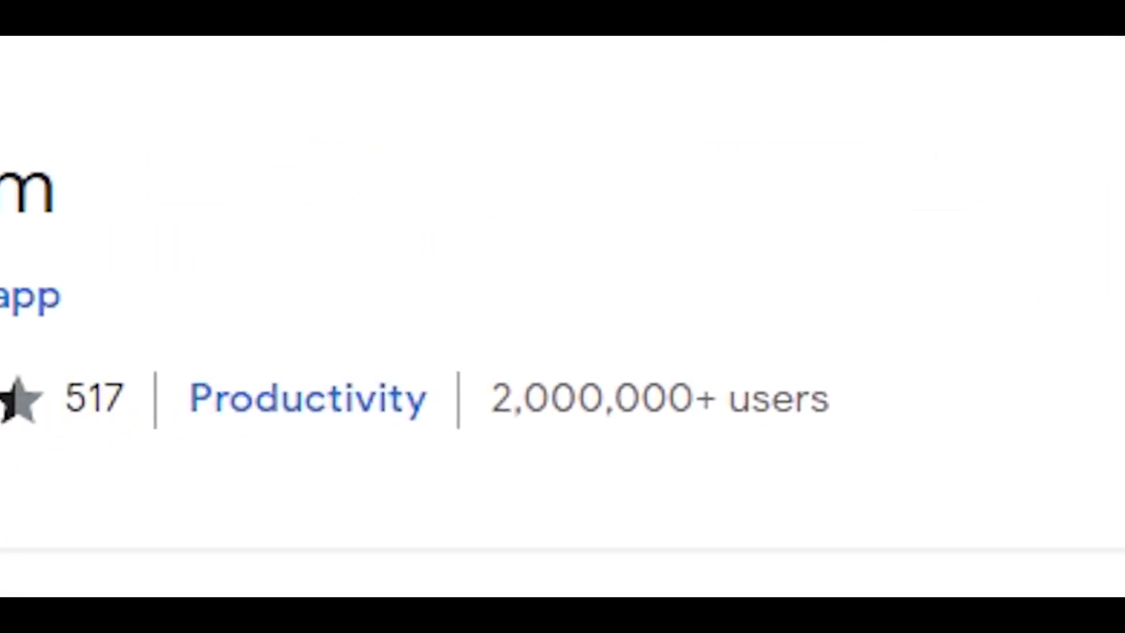
# Step: Install the Phantom extension from its Web Store listing by confirming Add extension
pyautogui.moveTo(829, 404); pyautogui.dragTo(503, 416)
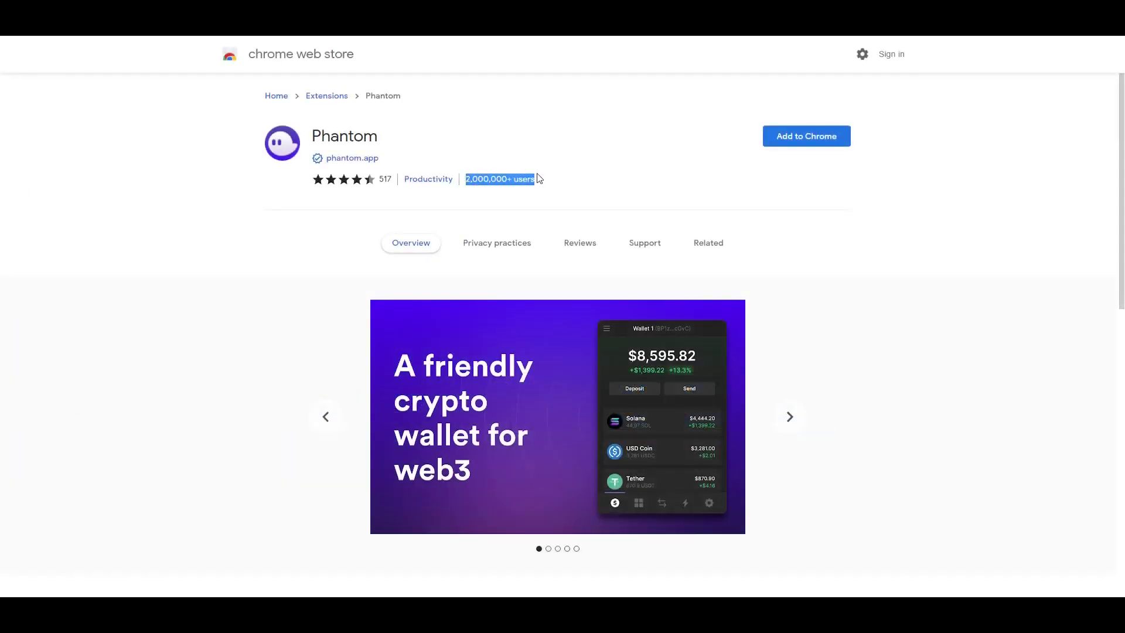
pyautogui.click(537, 178)
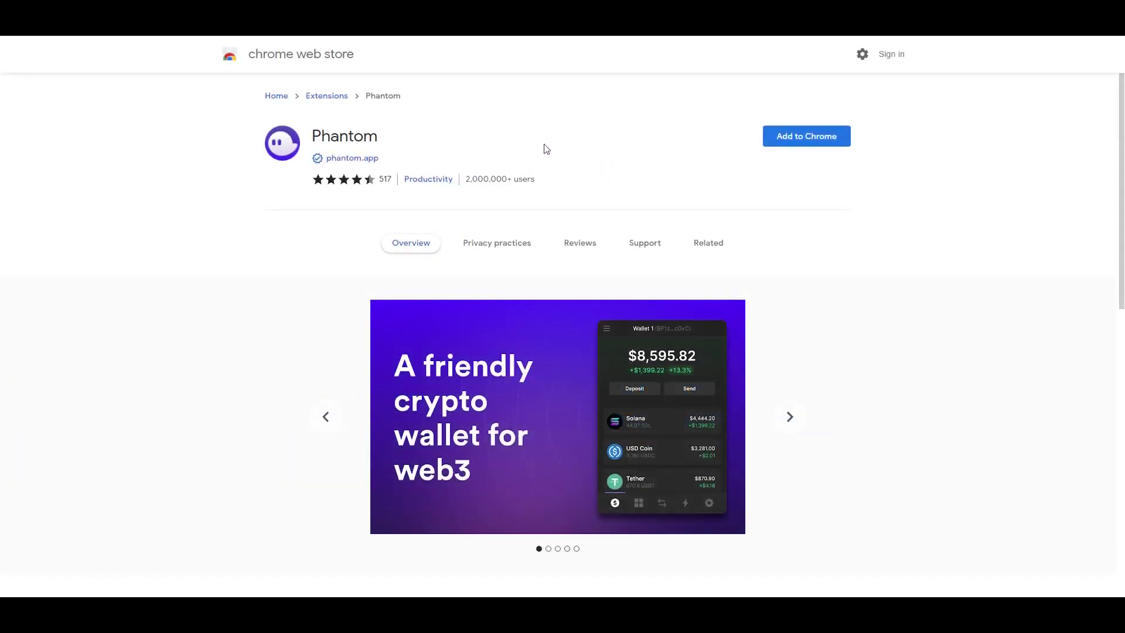
pyautogui.click(803, 139)
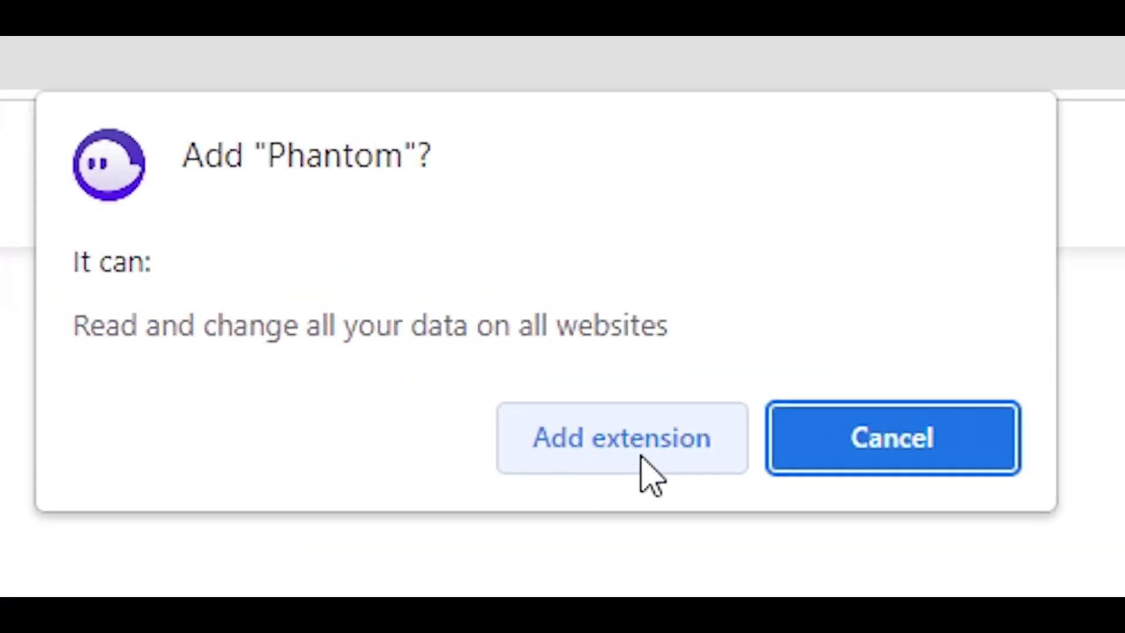
pyautogui.click(599, 443)
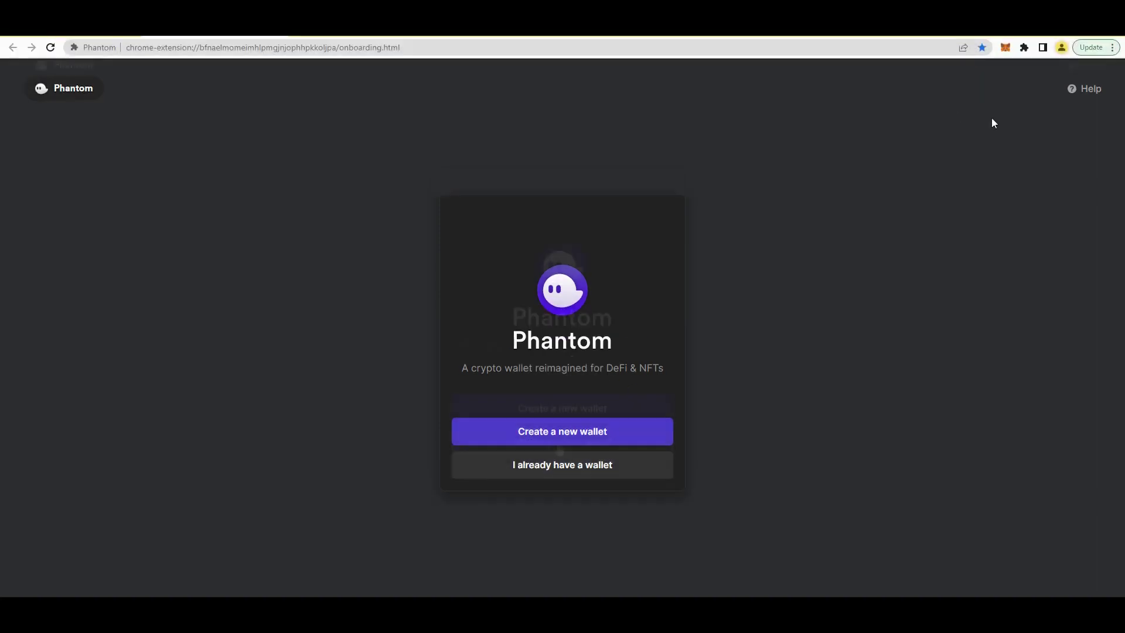
# Step: Pin Phantom from the Chrome extensions menu and begin creating a new wallet
pyautogui.click(1024, 47)
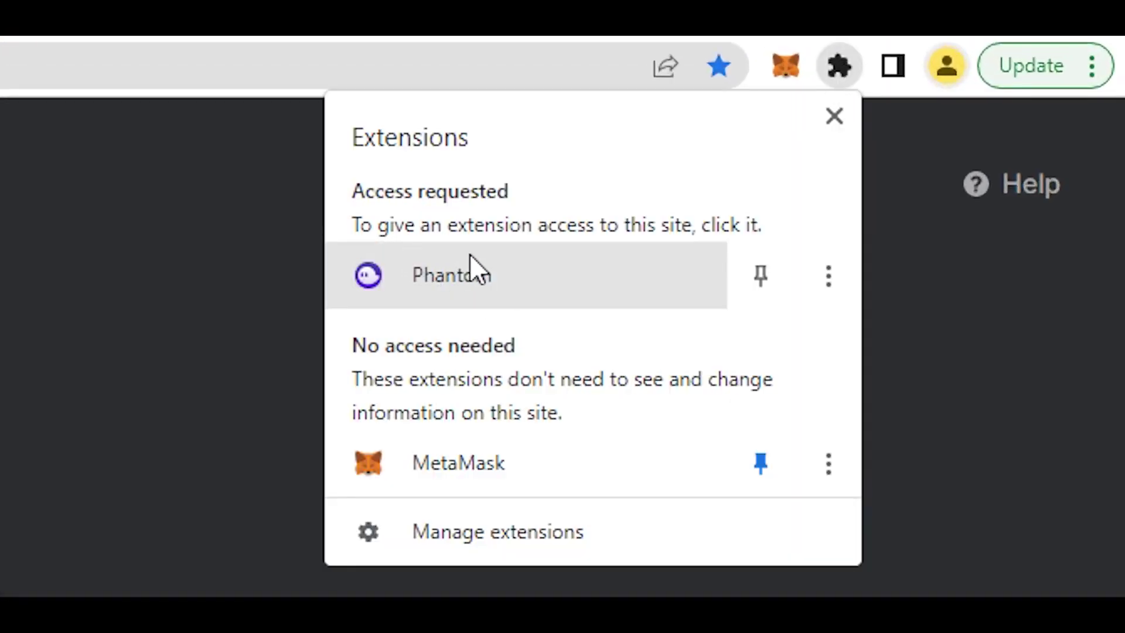
pyautogui.click(761, 276)
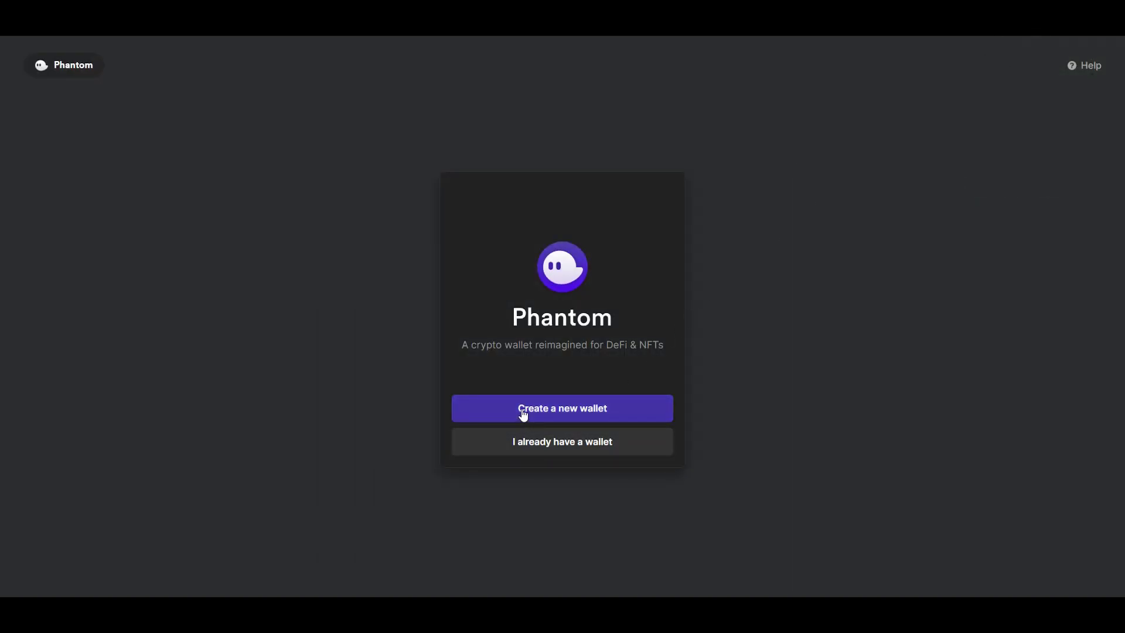
pyautogui.click(523, 414)
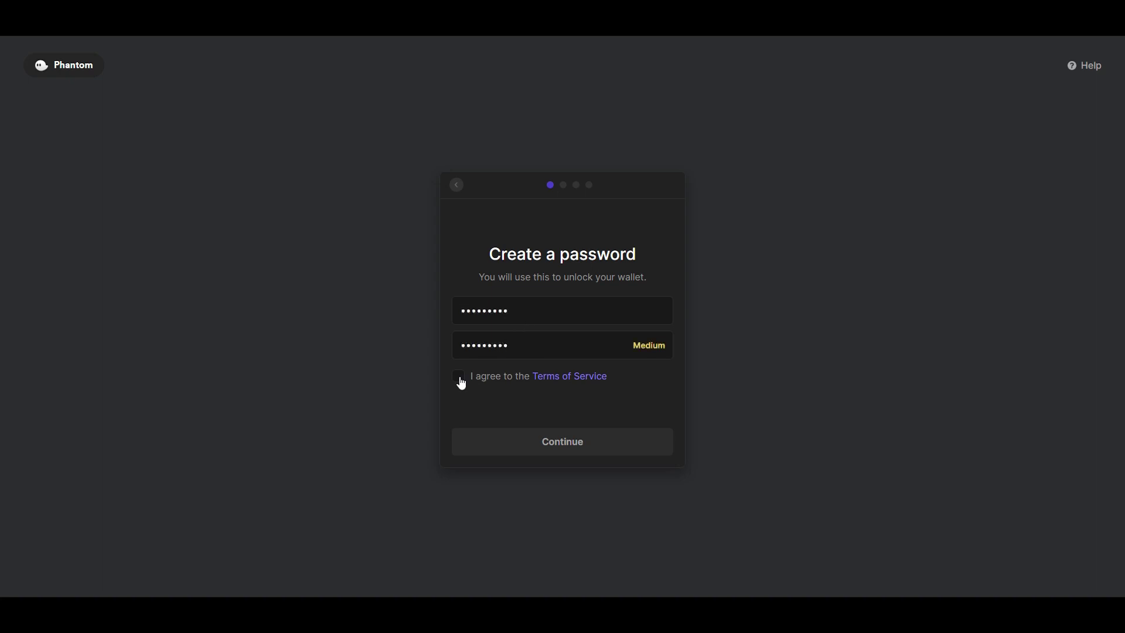
# Step: Accept the terms, submit the wallet password, confirm the recovery phrase is saved, and finish onboarding
pyautogui.click(461, 379)
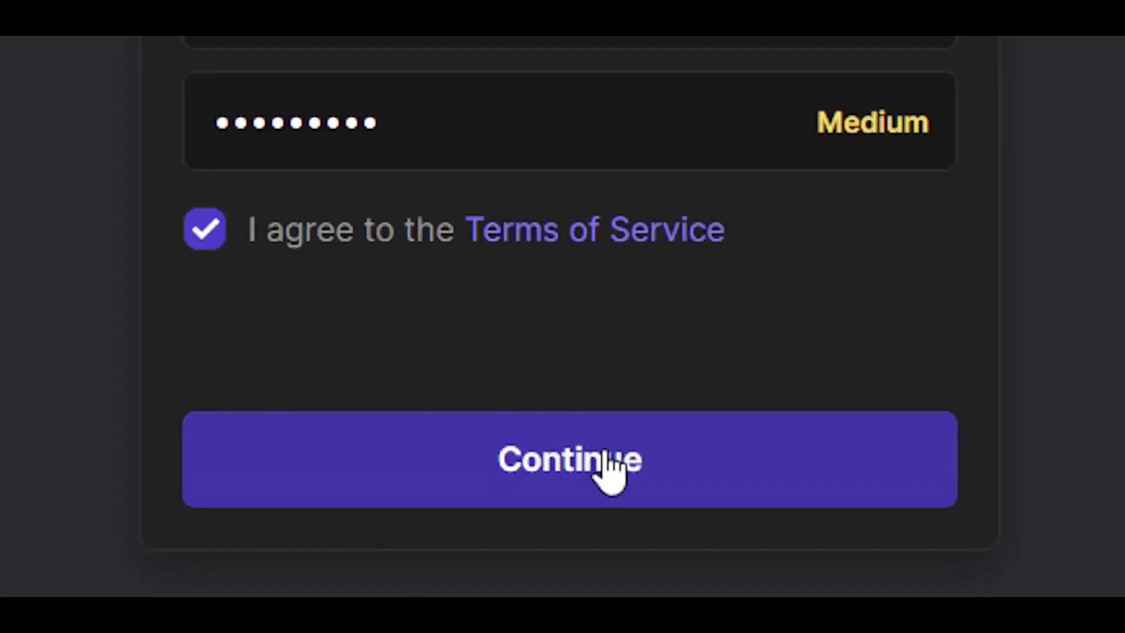
pyautogui.click(605, 454)
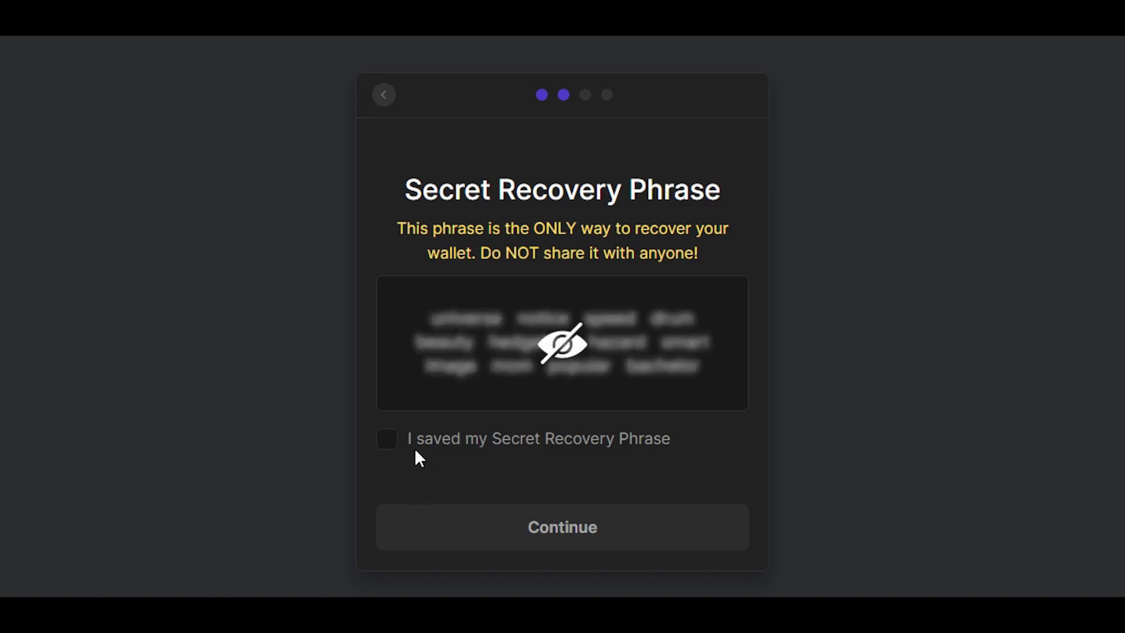
pyautogui.click(386, 440)
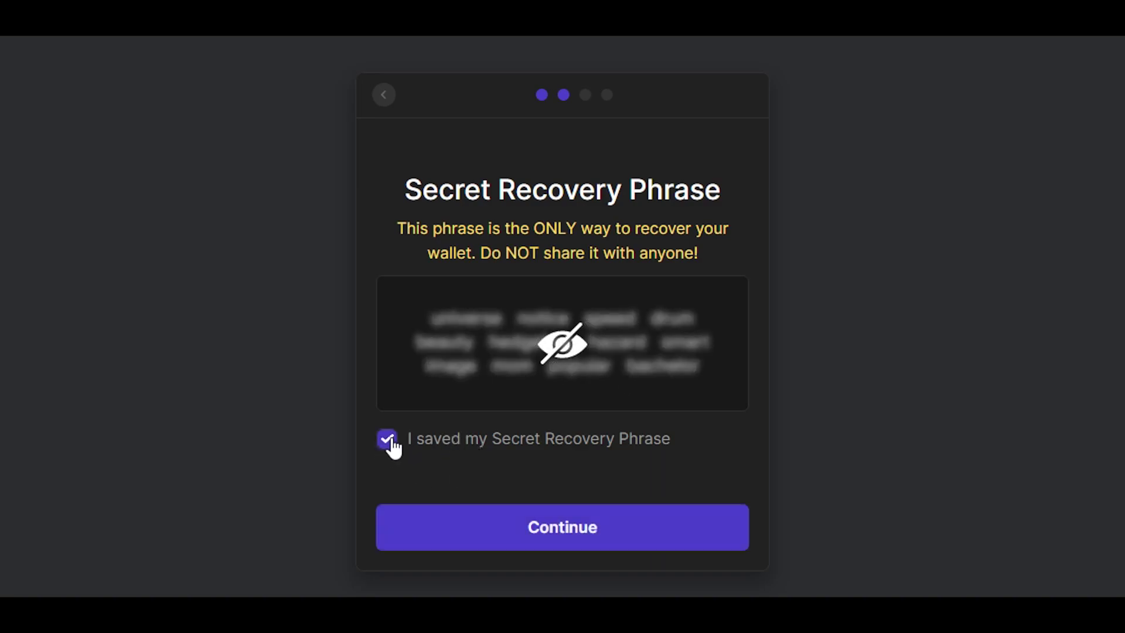
pyautogui.click(573, 535)
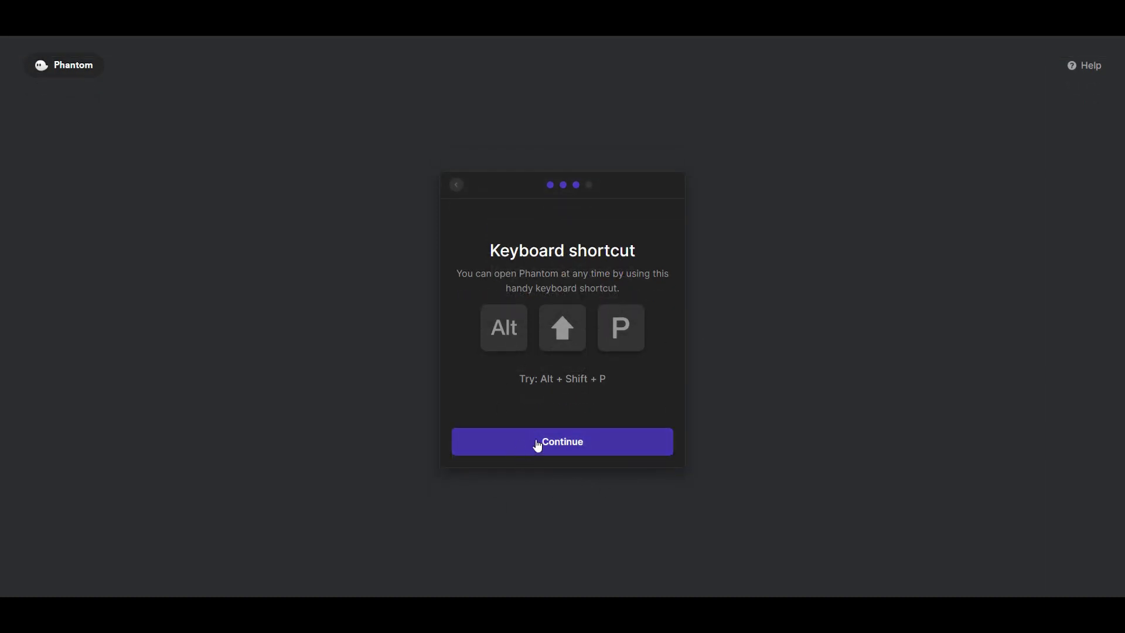
pyautogui.click(539, 444)
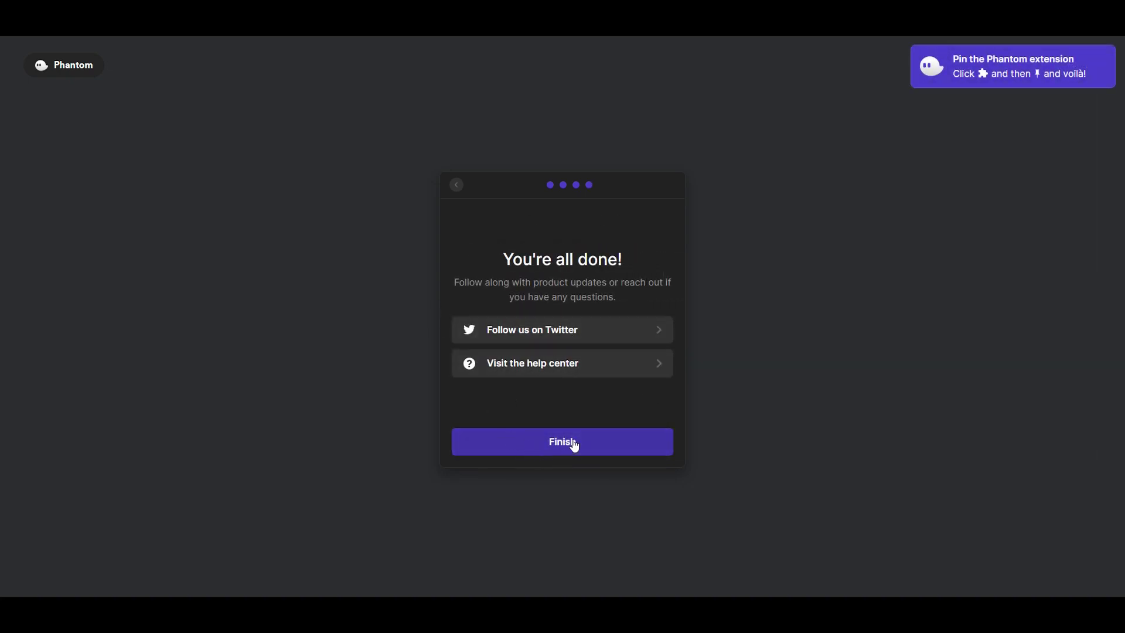
pyautogui.click(574, 445)
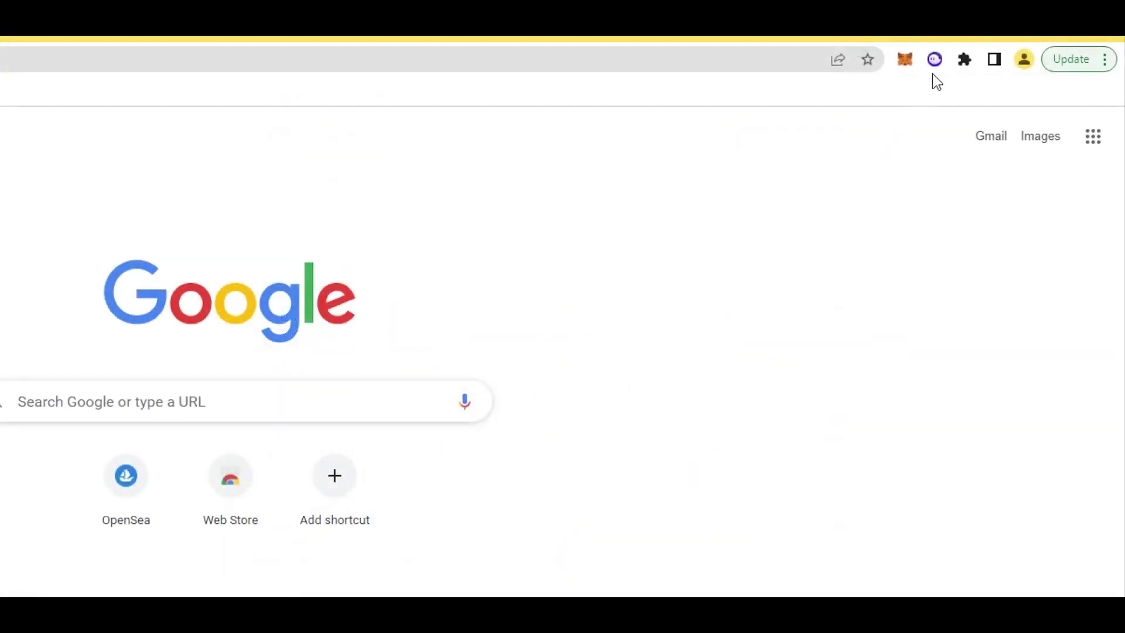
# Step: Open the new wallet's popup from the pinned Phantom toolbar icon
pyautogui.click(934, 60)
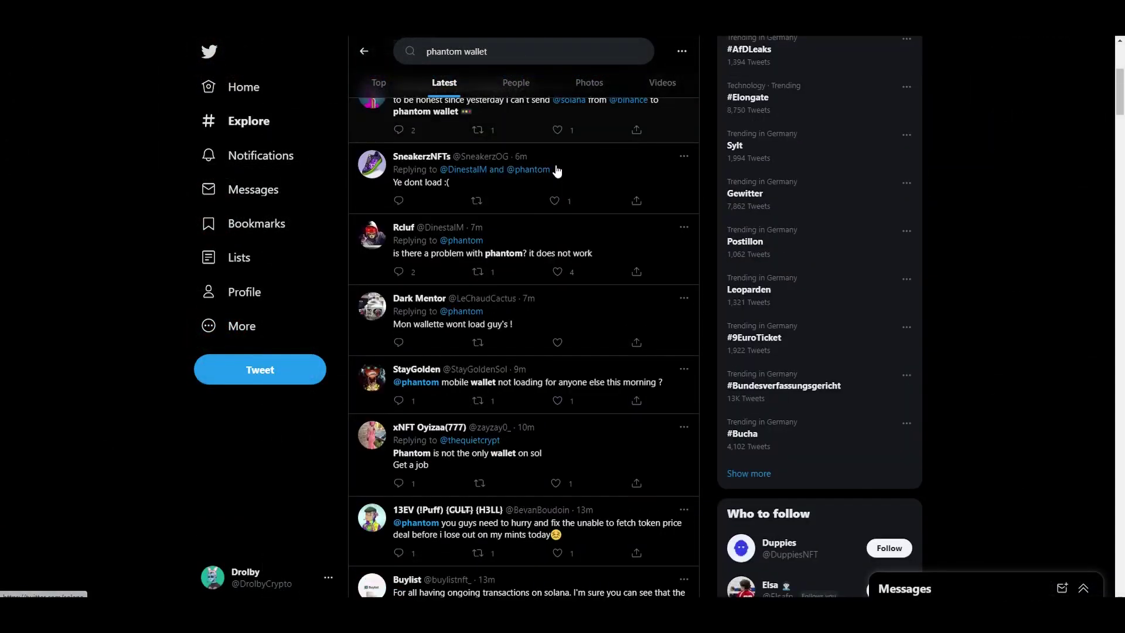
pyautogui.scroll(3, 556, 170)
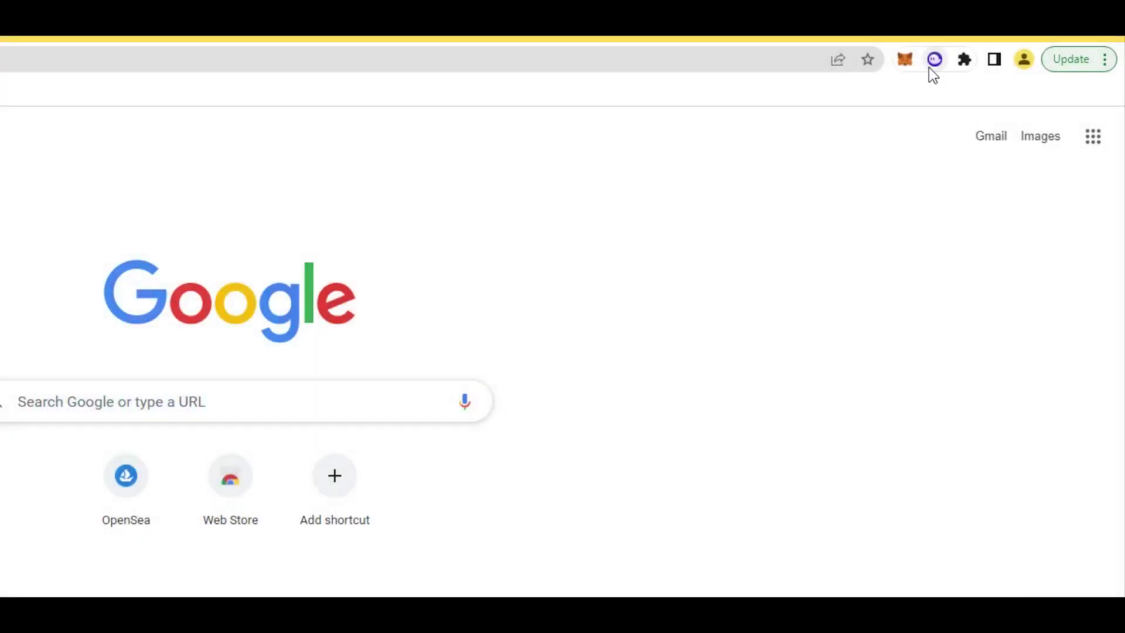
pyautogui.click(932, 61)
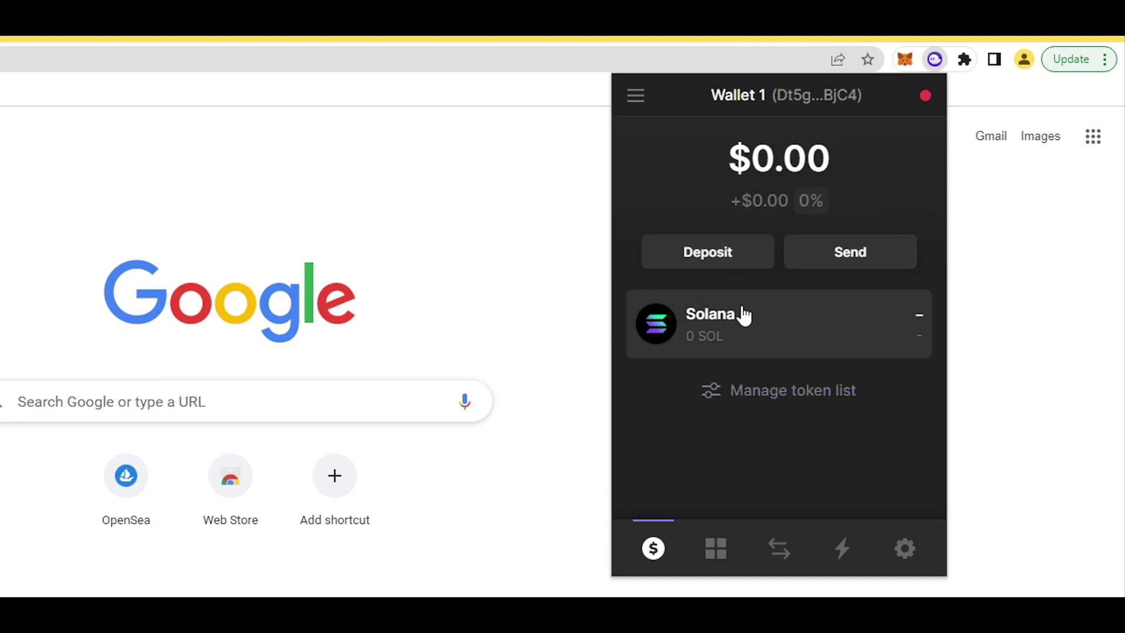
# Step: Browse the Collectibles, Swap and Settings views, return to the $0.00 balance, then open the wallet menu
pyautogui.click(715, 548)
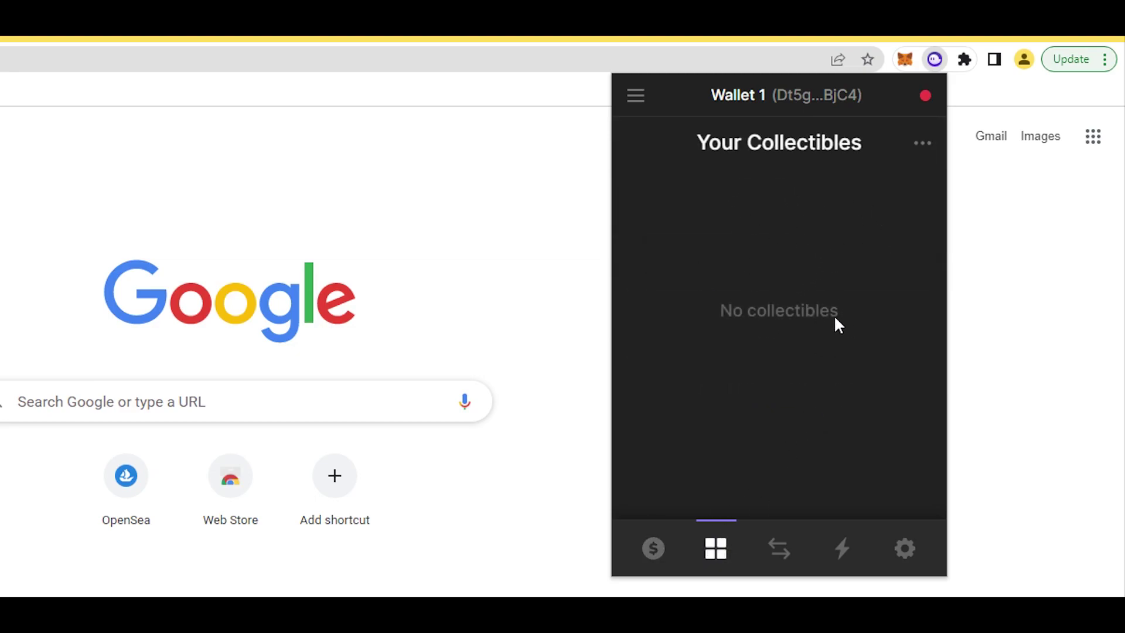
pyautogui.click(779, 548)
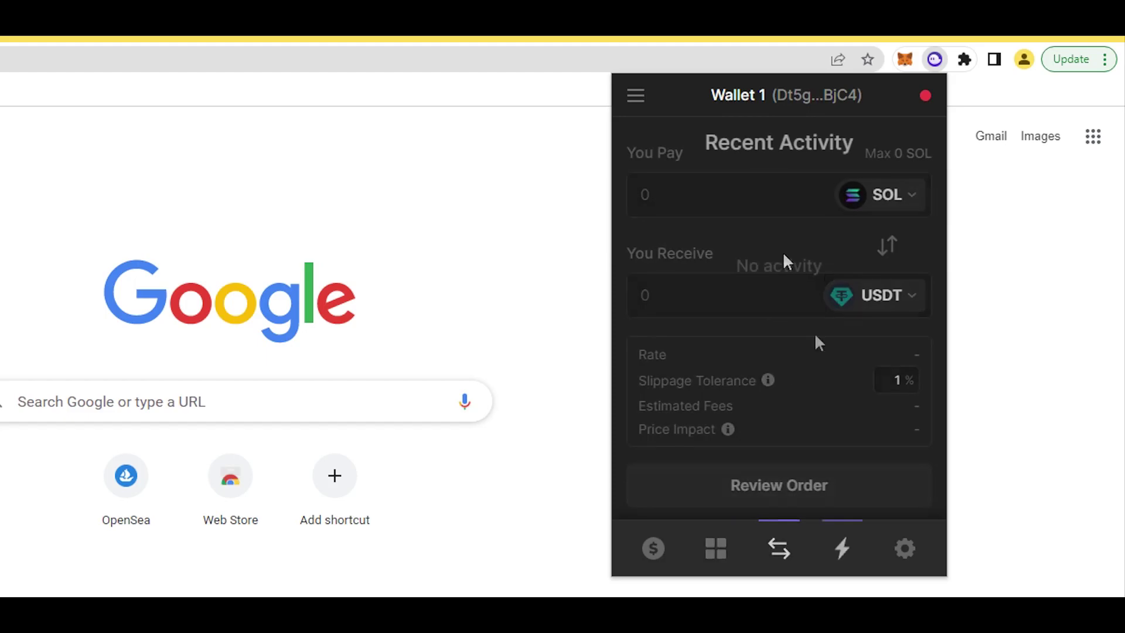
pyautogui.click(905, 549)
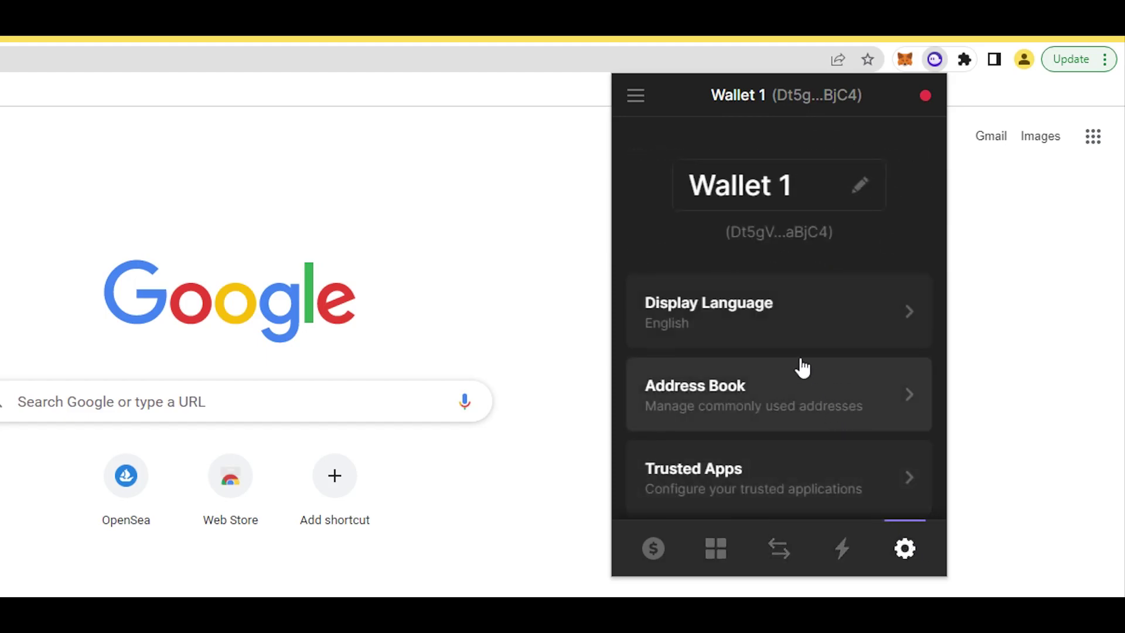
pyautogui.scroll(-8, 802, 368)
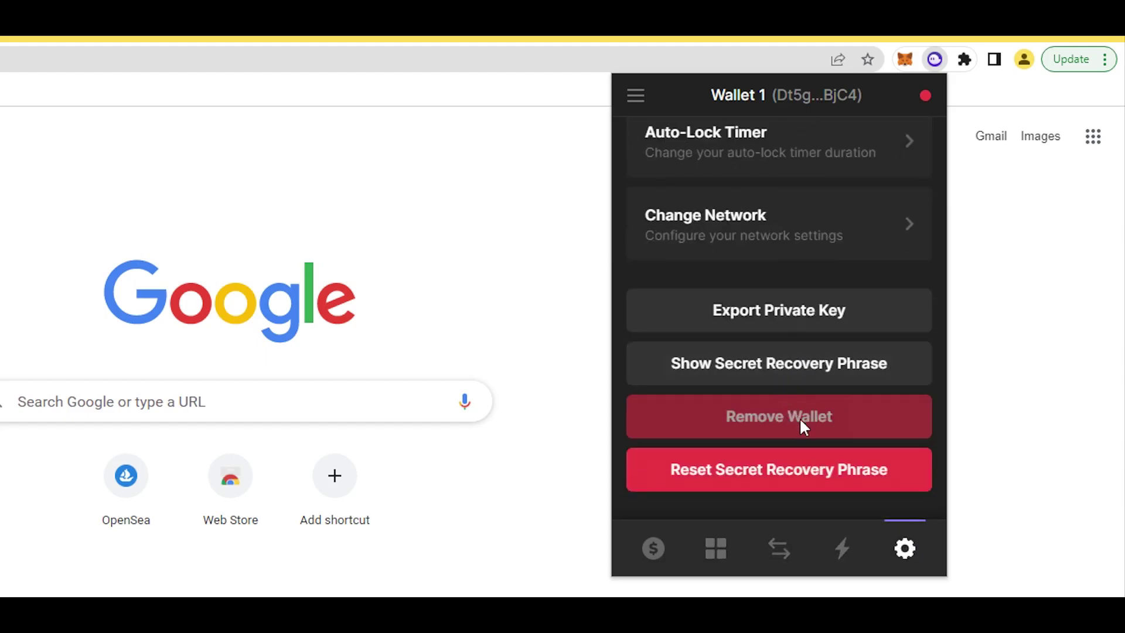
pyautogui.click(654, 545)
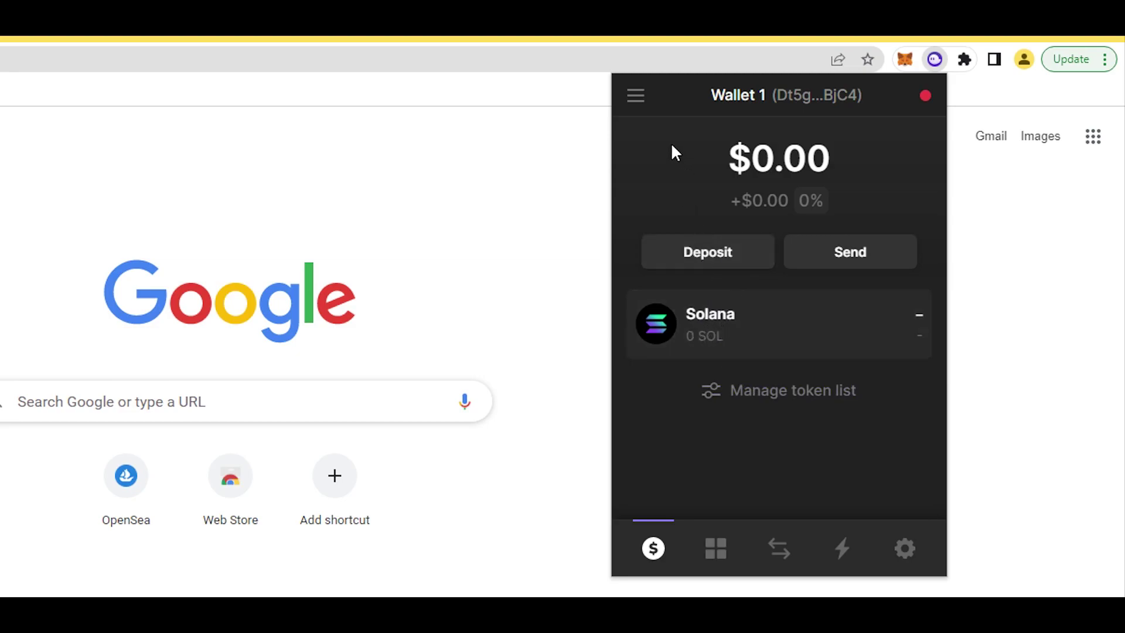
pyautogui.click(638, 96)
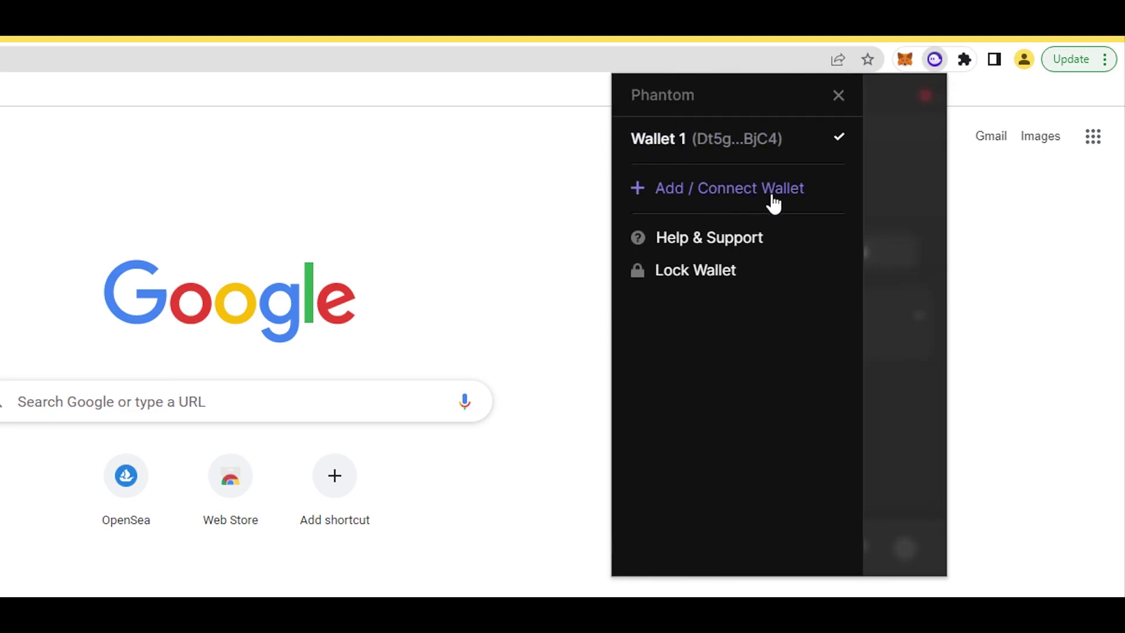
# Step: Add a second wallet, Wallet 2, as a brand new wallet, then switch back to Wallet 1
pyautogui.click(659, 198)
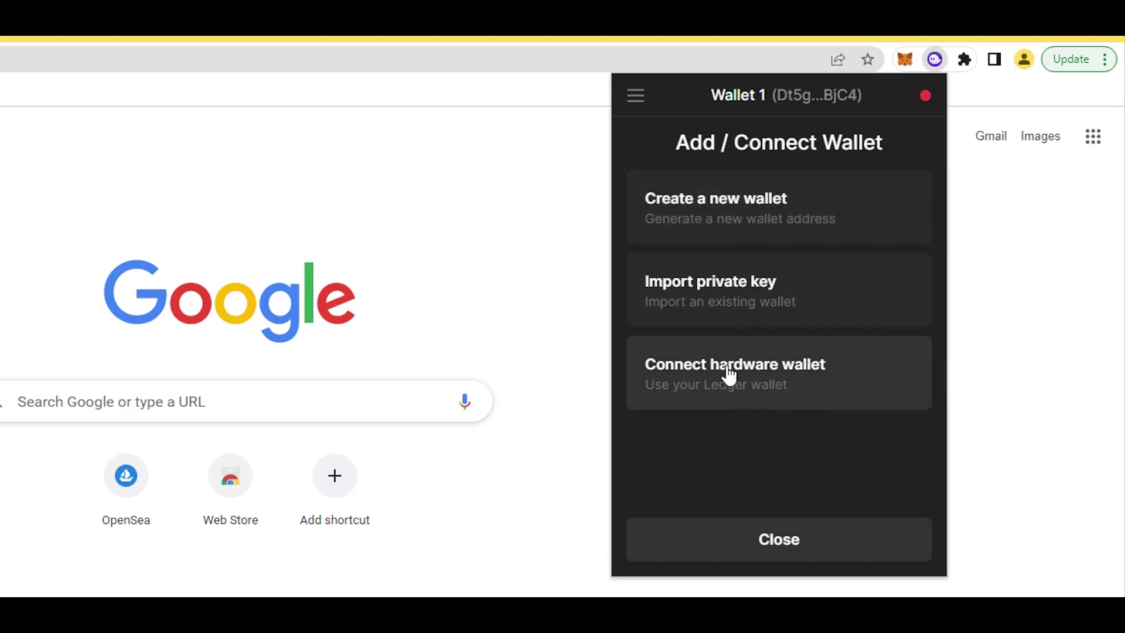
pyautogui.click(692, 204)
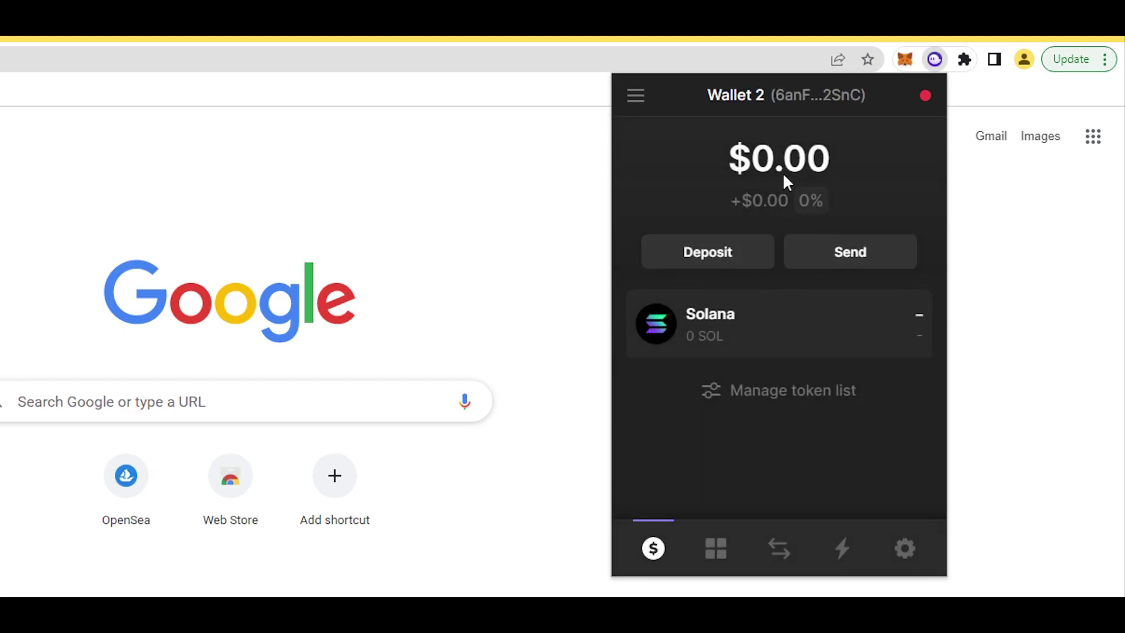
pyautogui.click(637, 96)
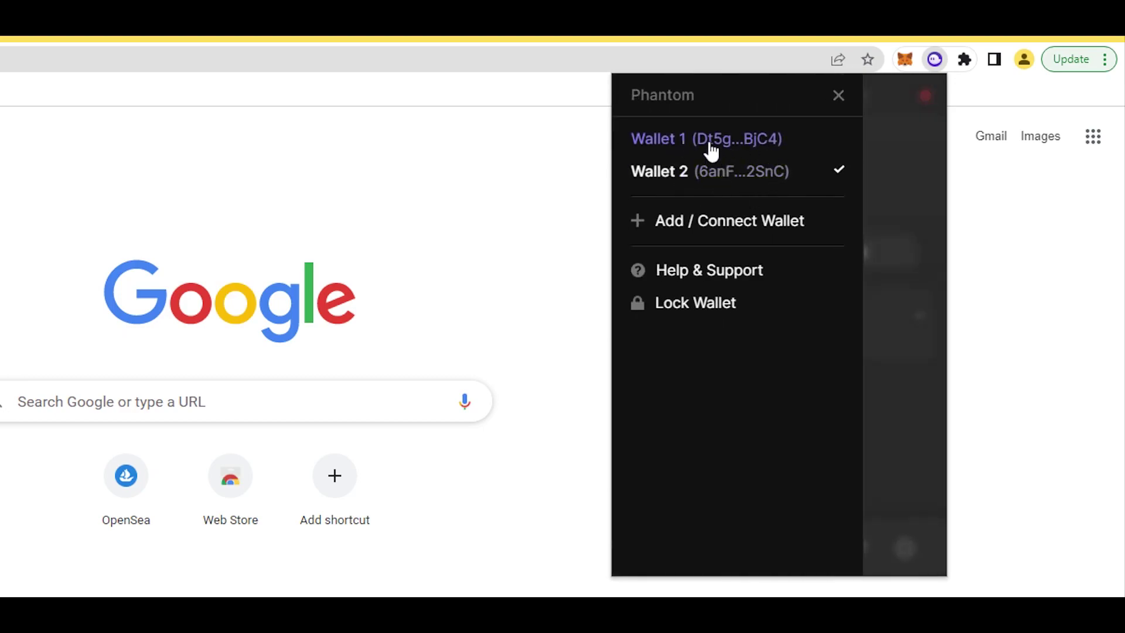
pyautogui.click(660, 151)
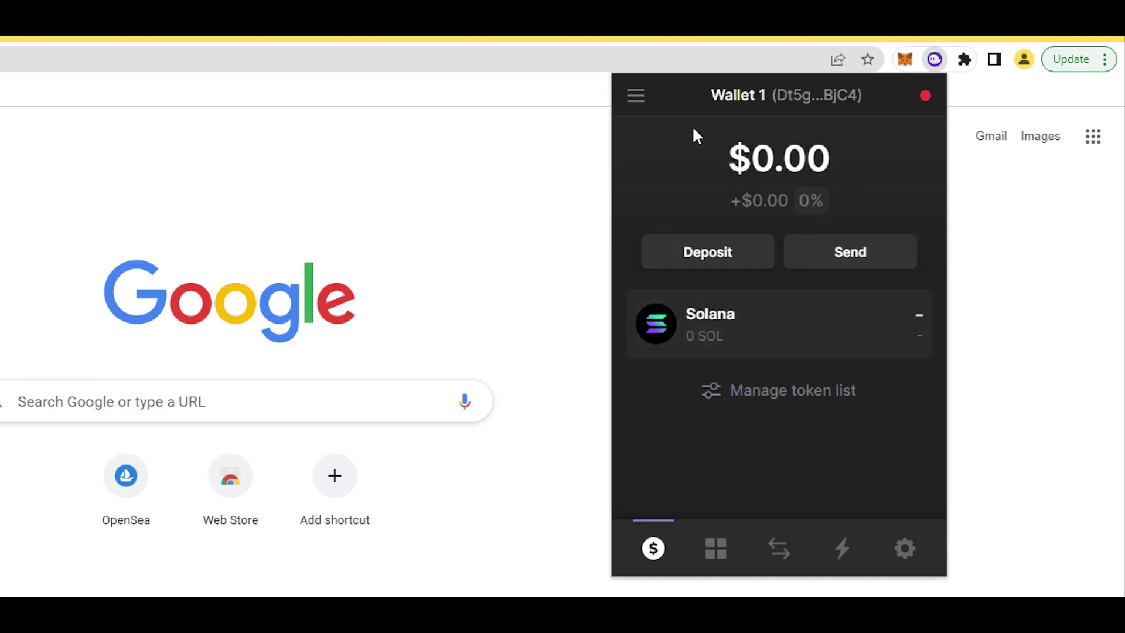
pyautogui.click(638, 96)
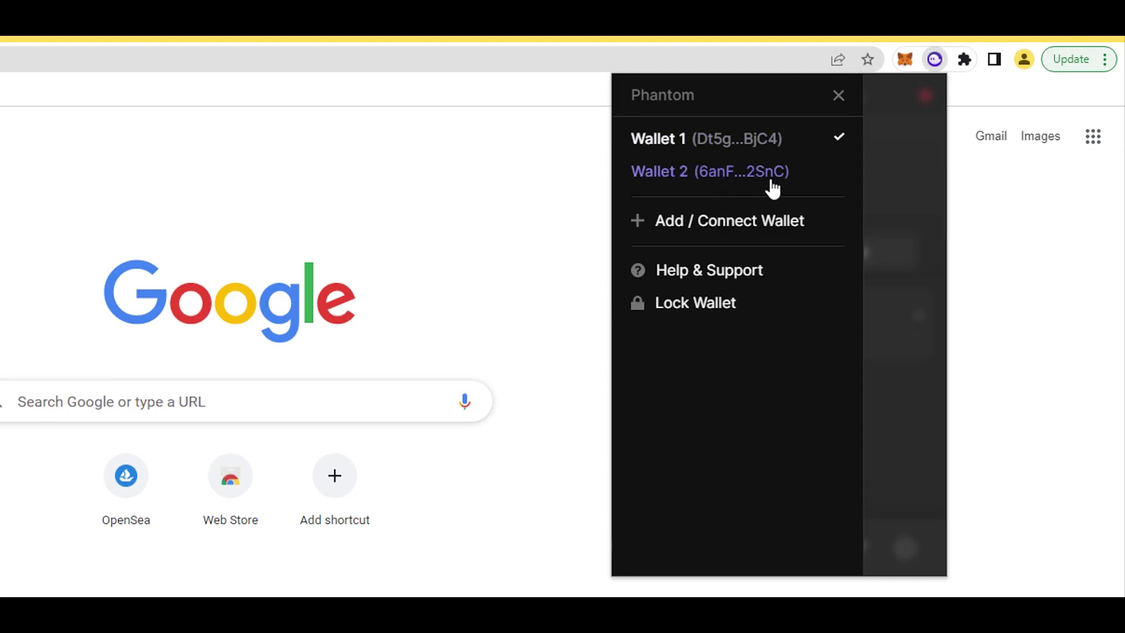
pyautogui.click(671, 175)
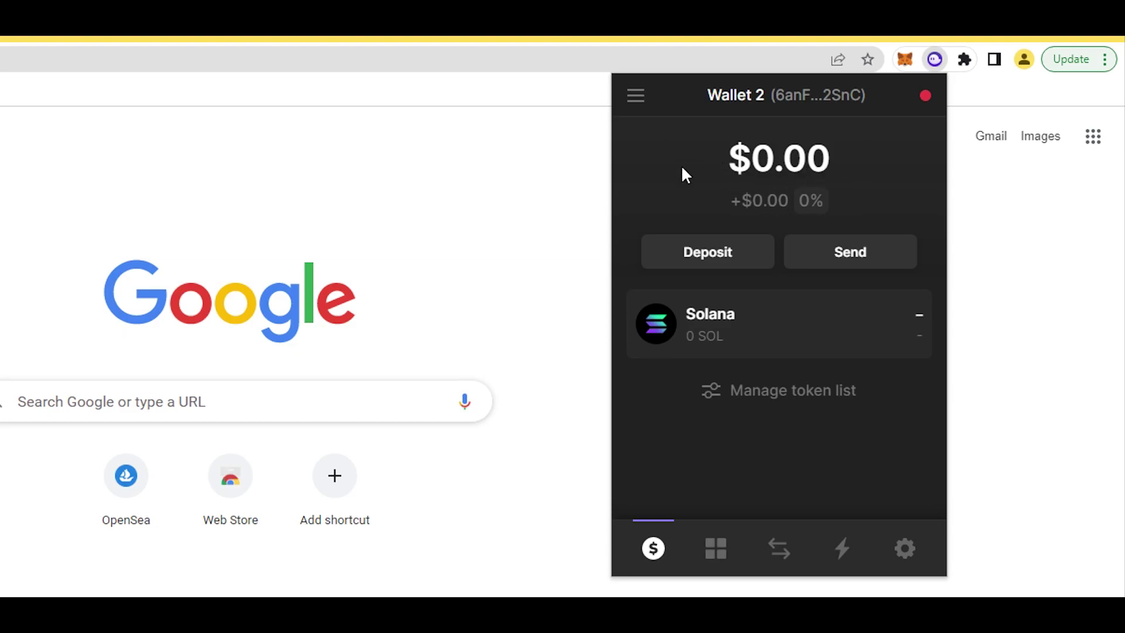
pyautogui.click(638, 97)
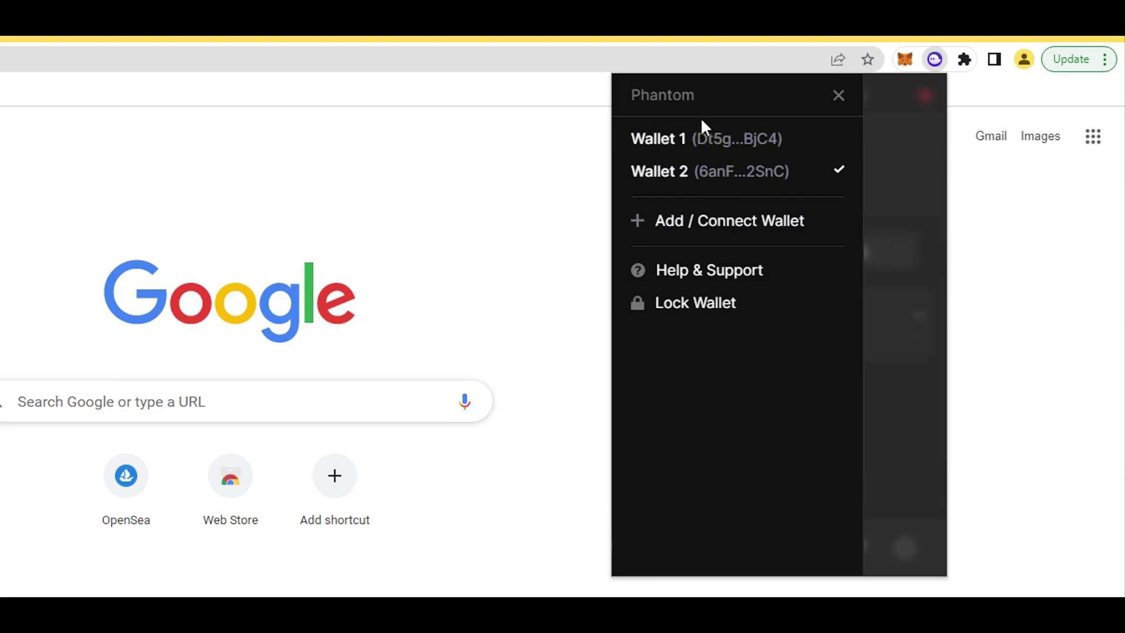
pyautogui.click(710, 139)
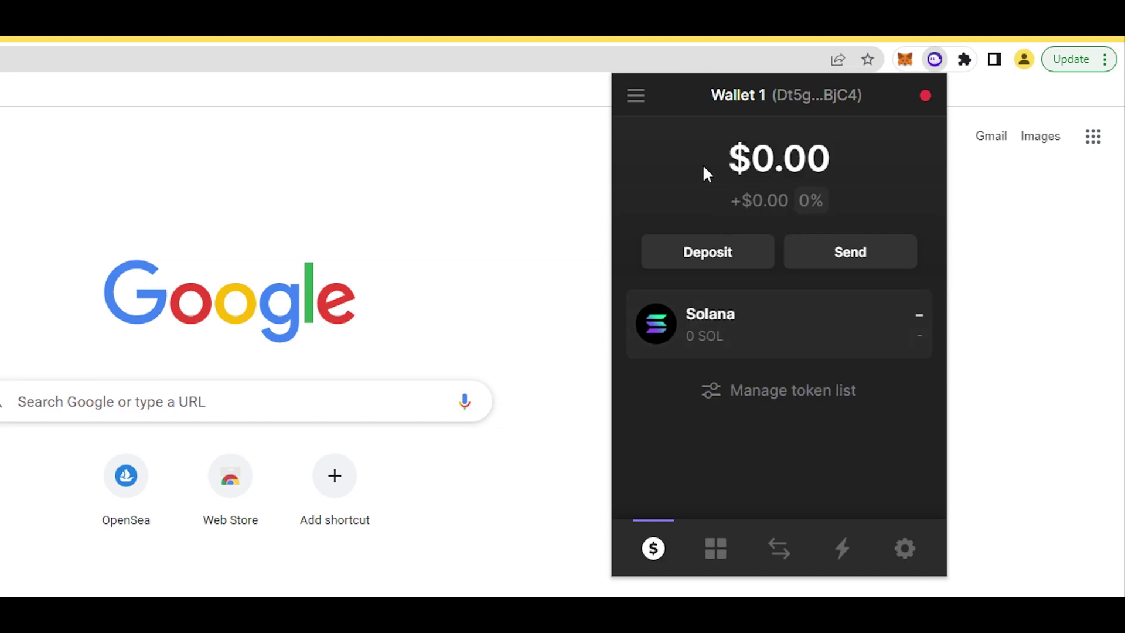
# Step: Copy Wallet 1's address using its name in the popup header
pyautogui.click(758, 102)
pyautogui.click(750, 105)
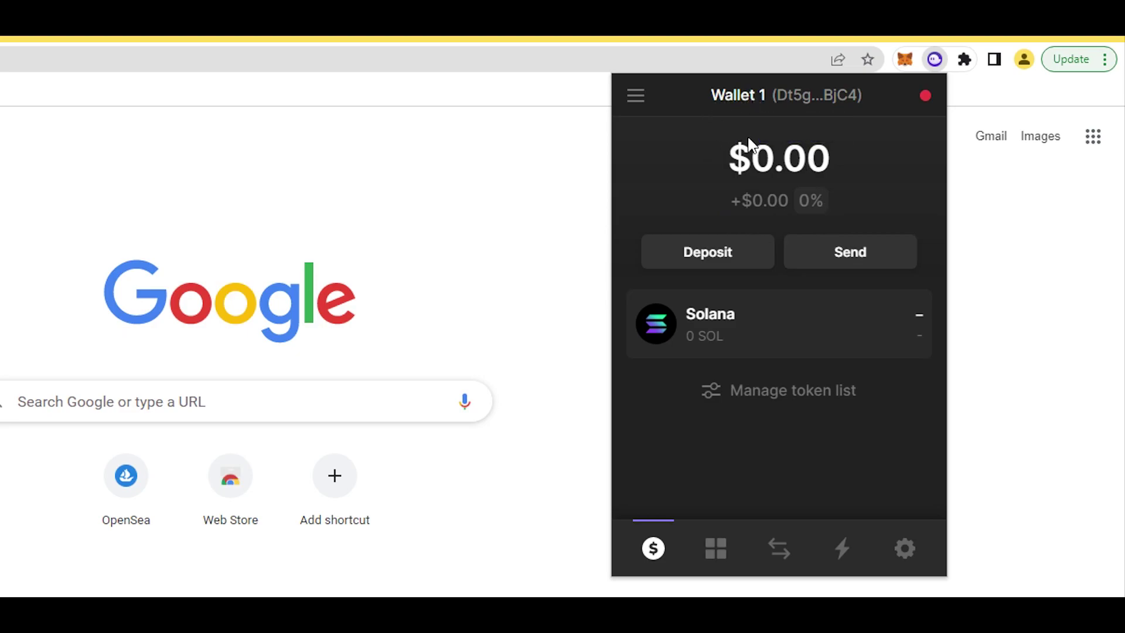